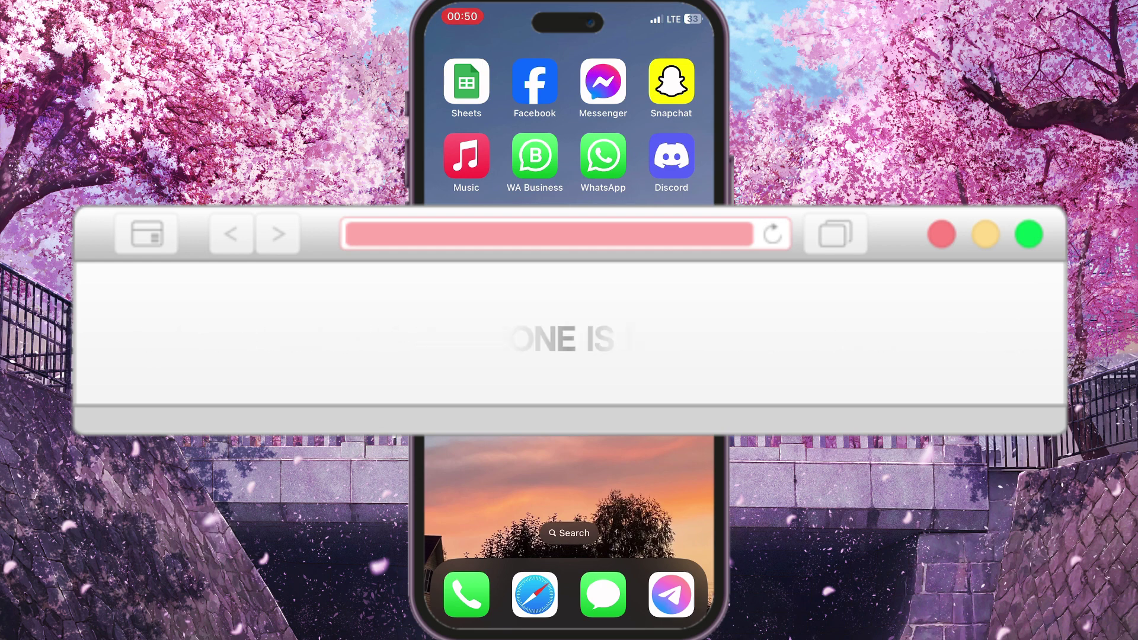
Launch Discord from the home screen into the server's #chat channel
left_click(672, 156)
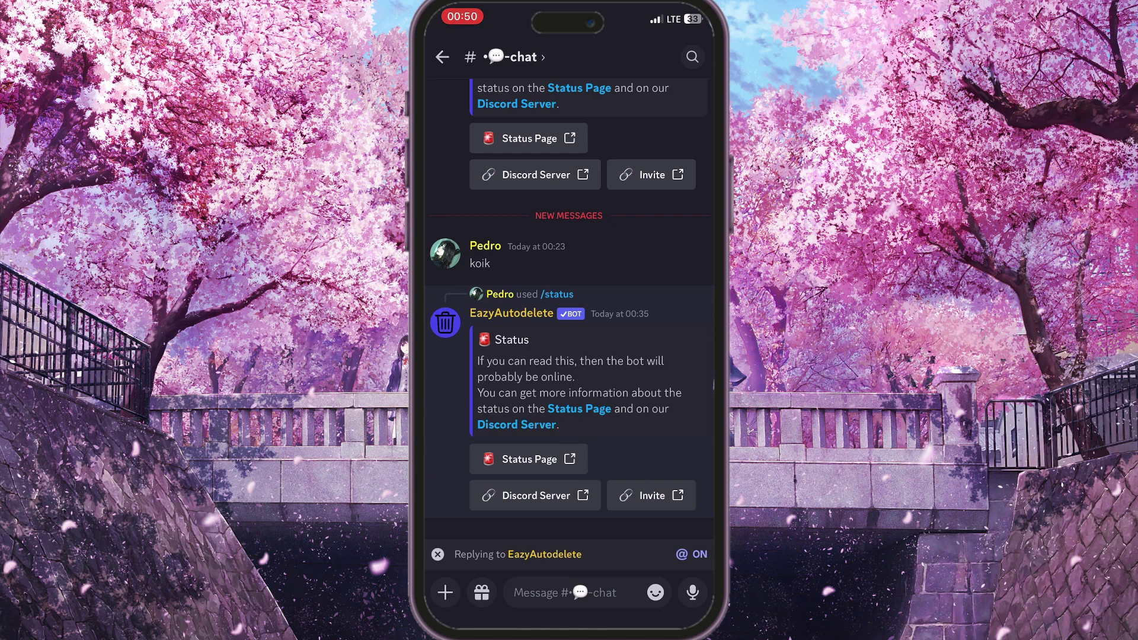
Bring up #chat's member search, listing Bee as admin and Pedro as offline
left_click(442, 56)
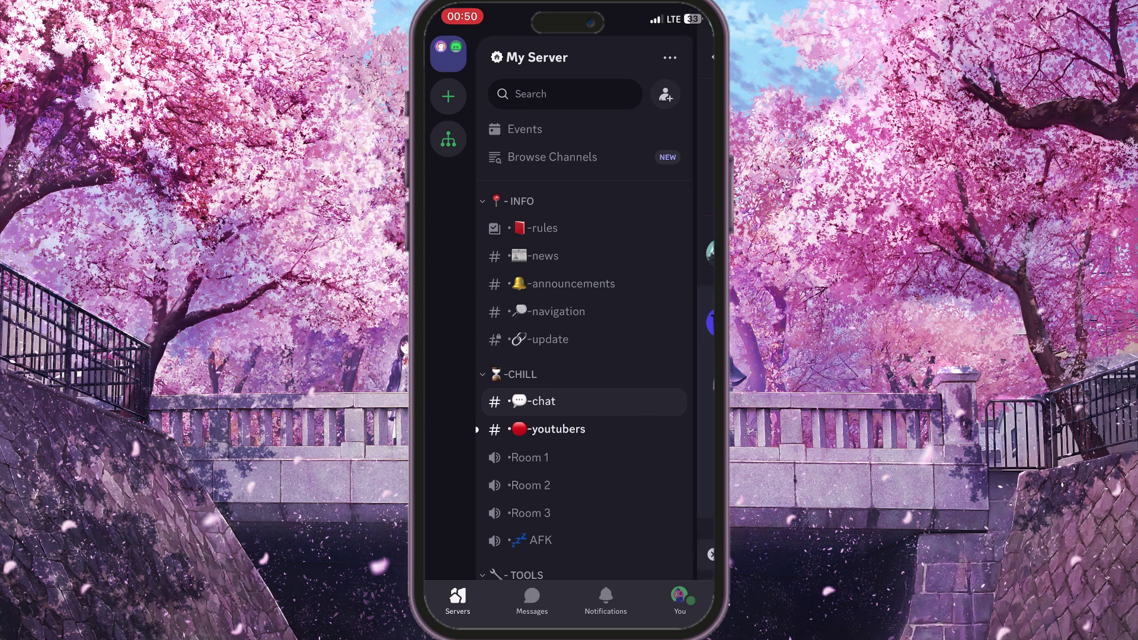
left_click_drag(685, 355, 578, 357)
left_click(693, 58)
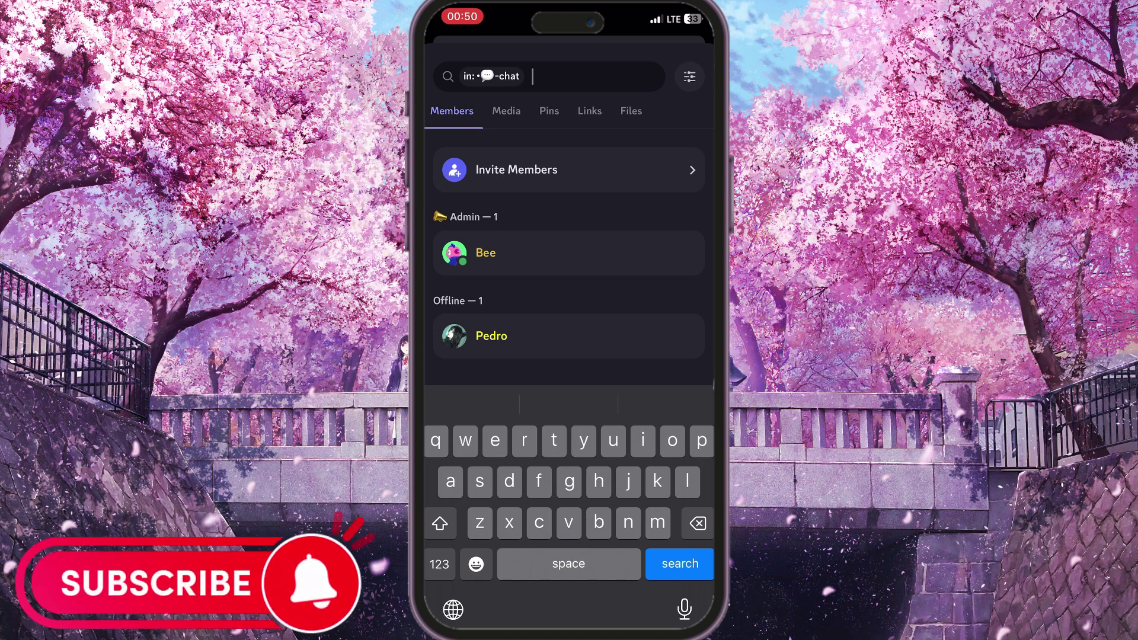
left_click(492, 335)
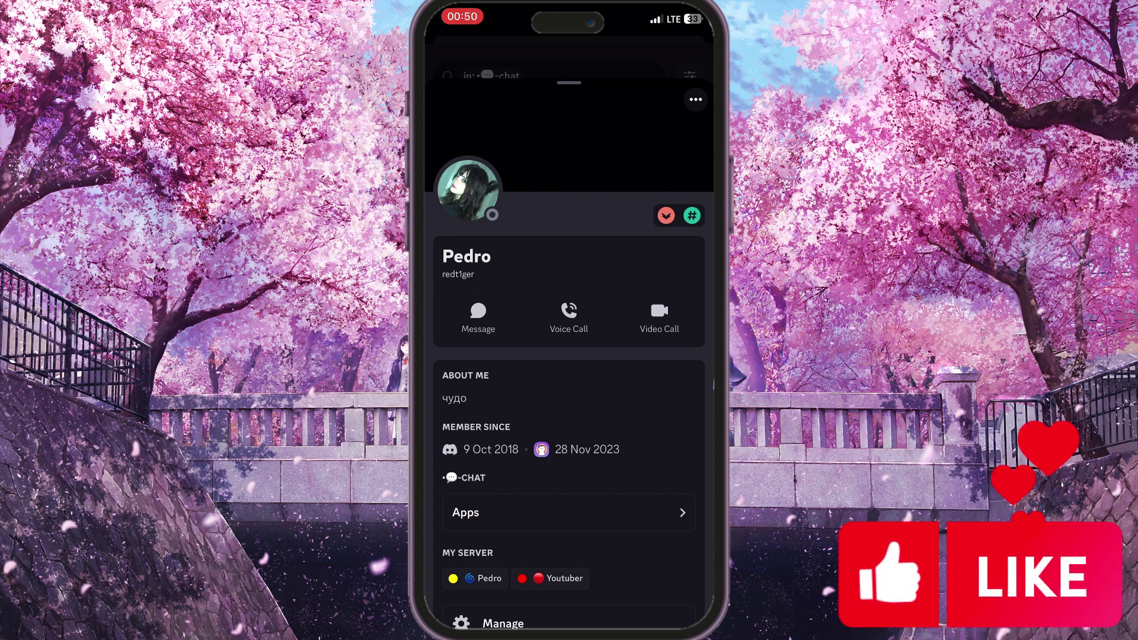
left_click_drag(569, 267, 569, 330)
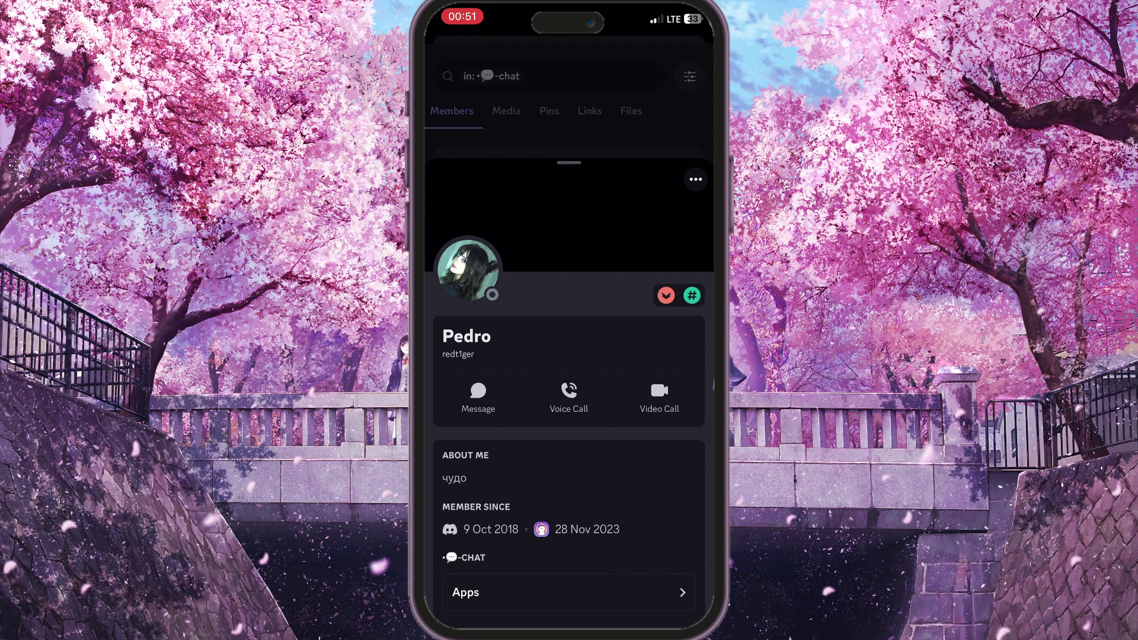
left_click_drag(569, 267, 569, 534)
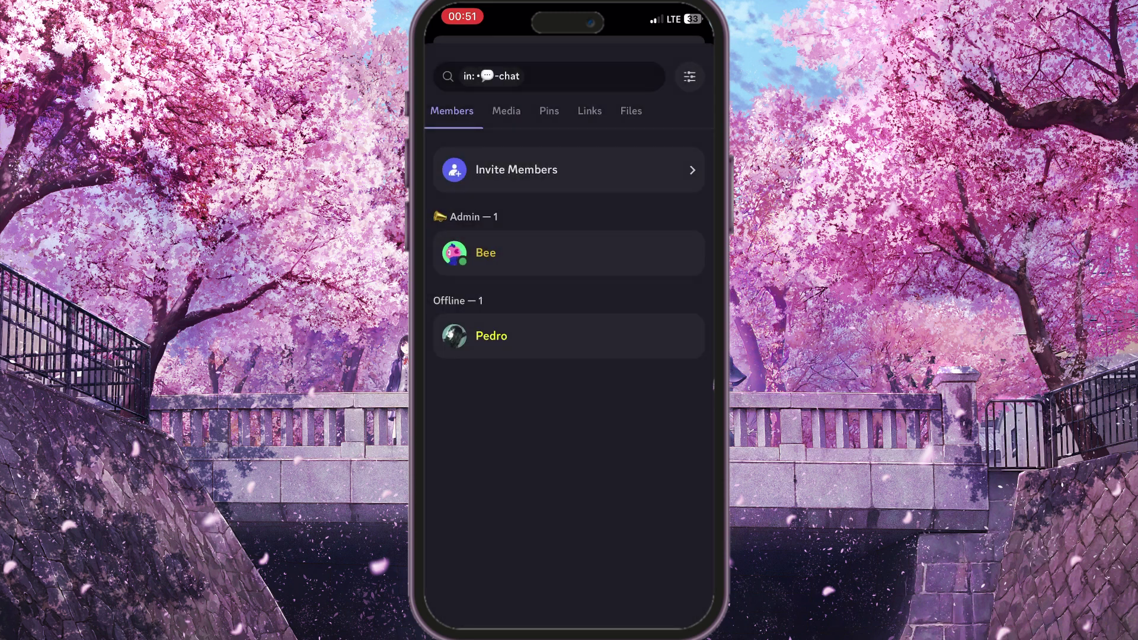
left_click_drag(570, 268, 570, 534)
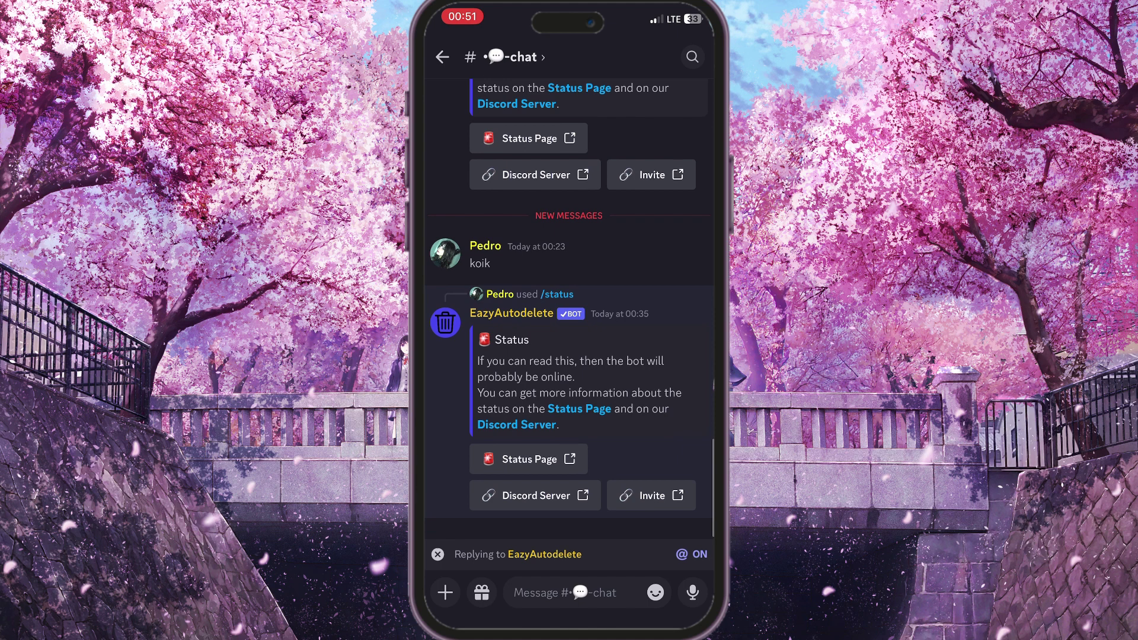
scroll(570, 309, "up", 2)
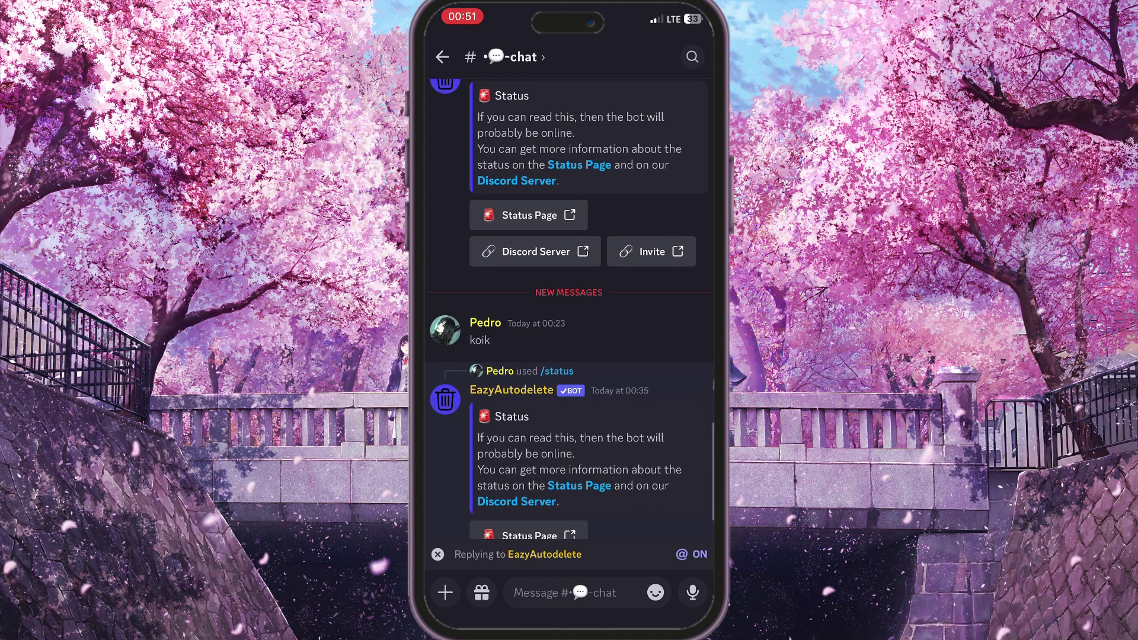
scroll(571, 310, "down", 1)
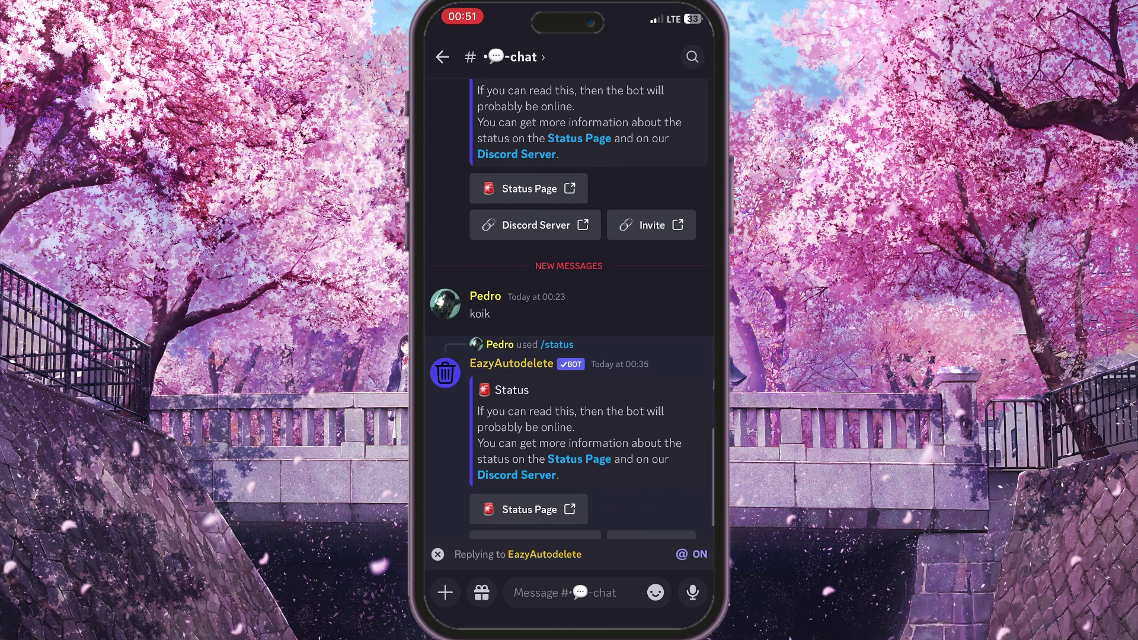
scroll(569, 303, "down", 1)
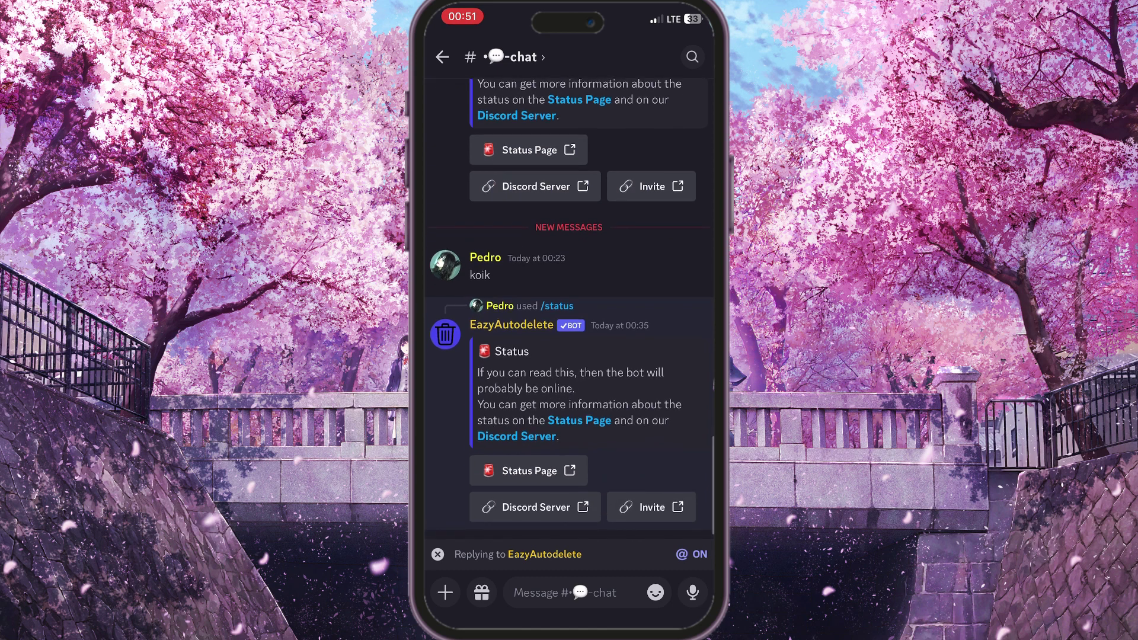
scroll(569, 303, "down", 1)
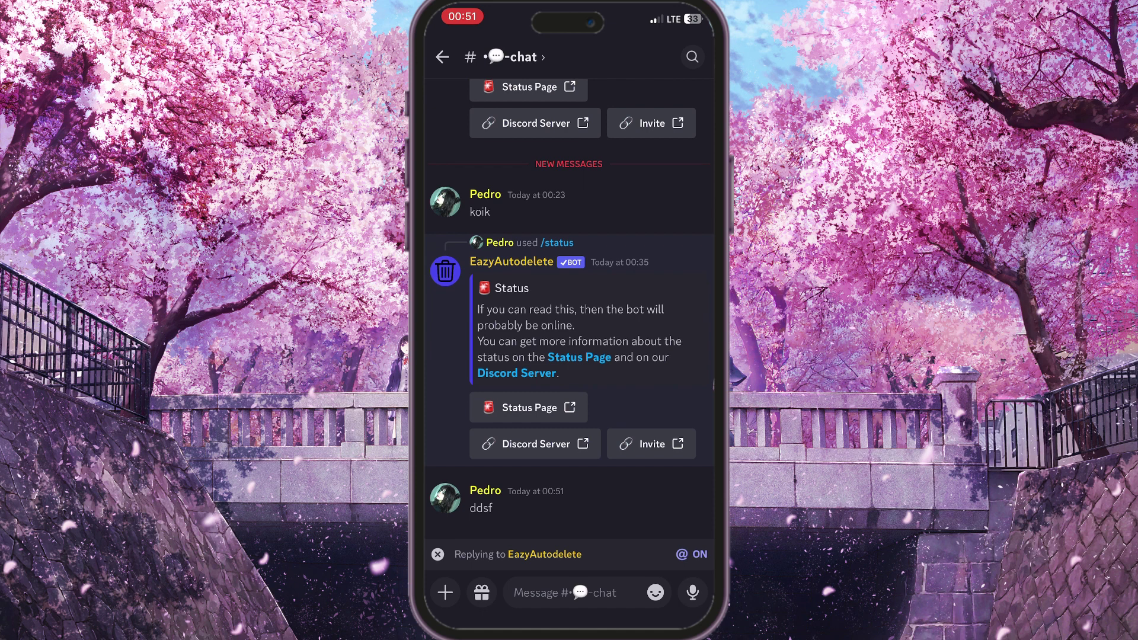
left_click(507, 56)
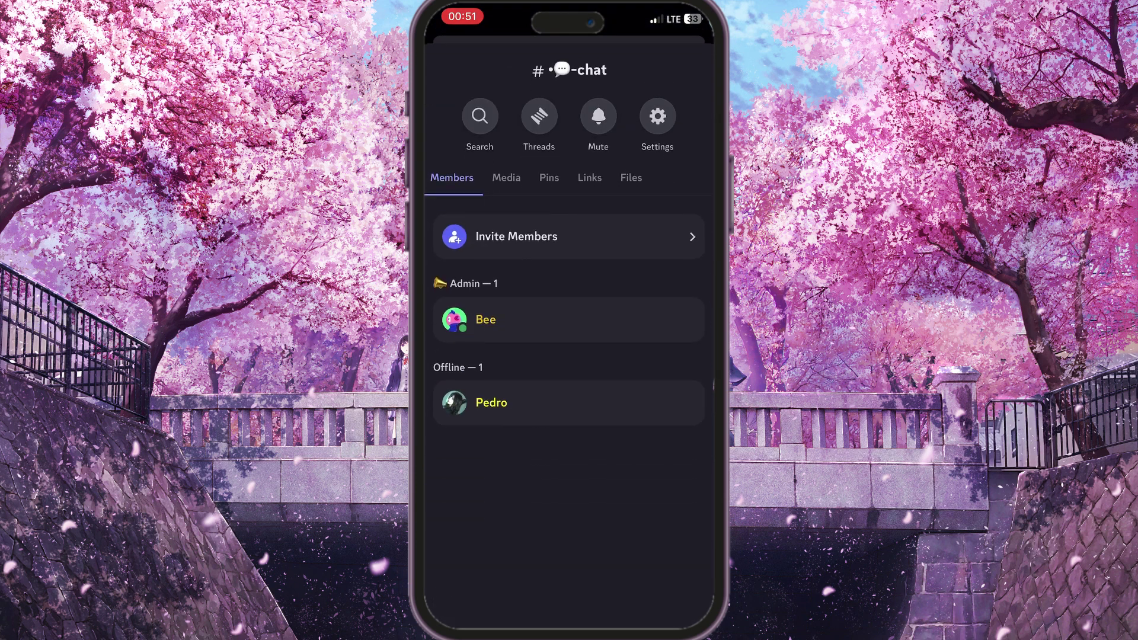
left_click_drag(569, 178, 570, 533)
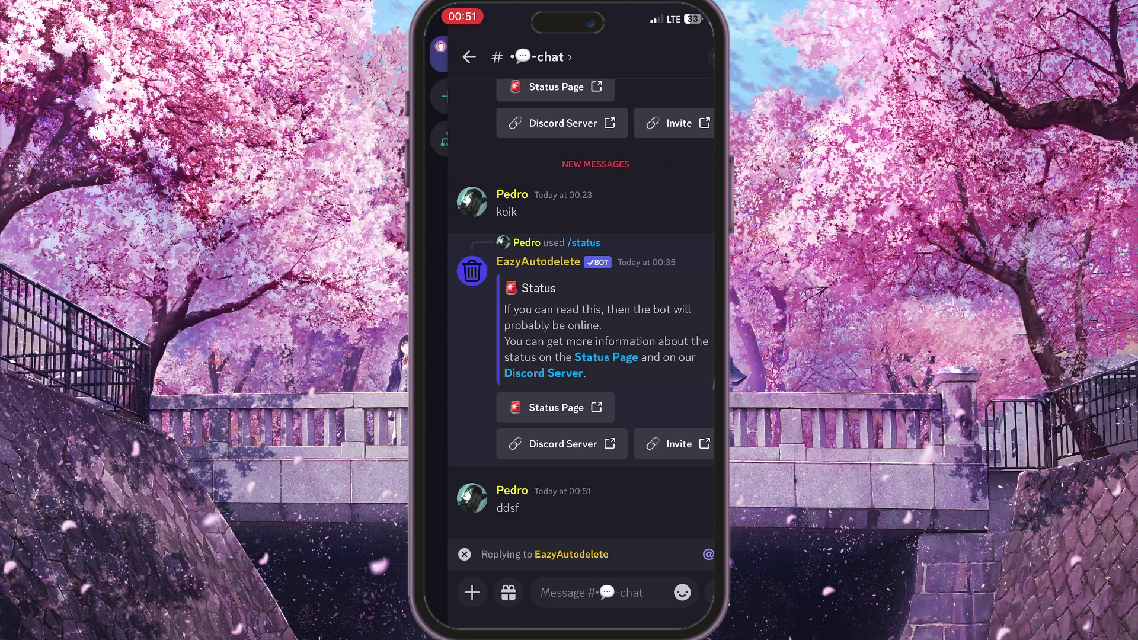
left_click_drag(480, 311, 702, 312)
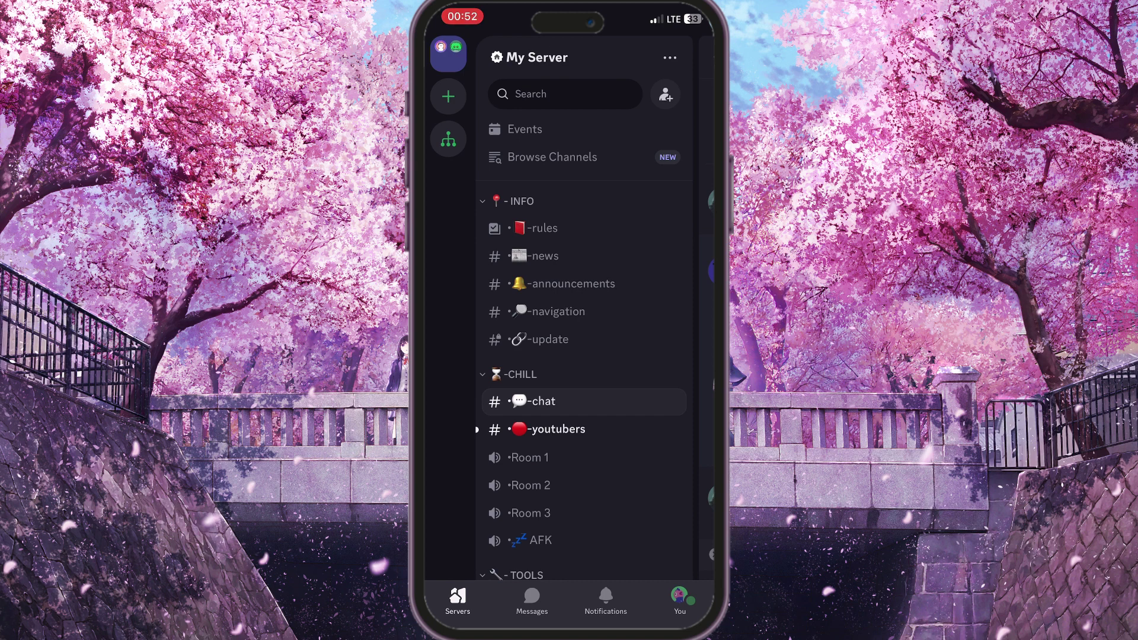
Open the My Server options sheet, which shows 2 of 2 members online
left_click(536, 57)
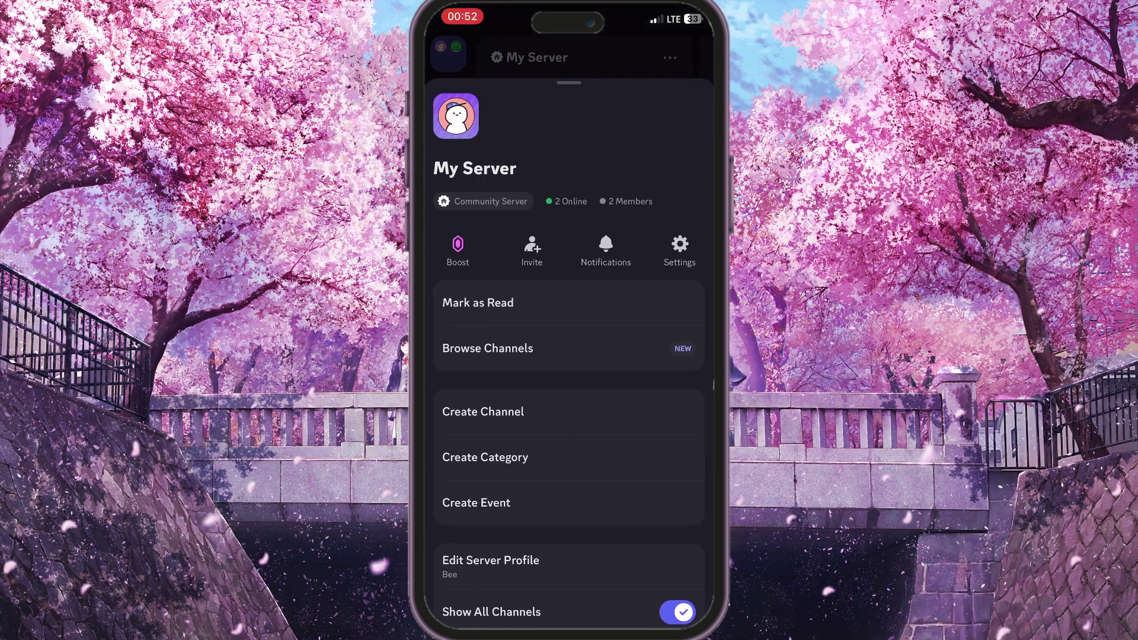